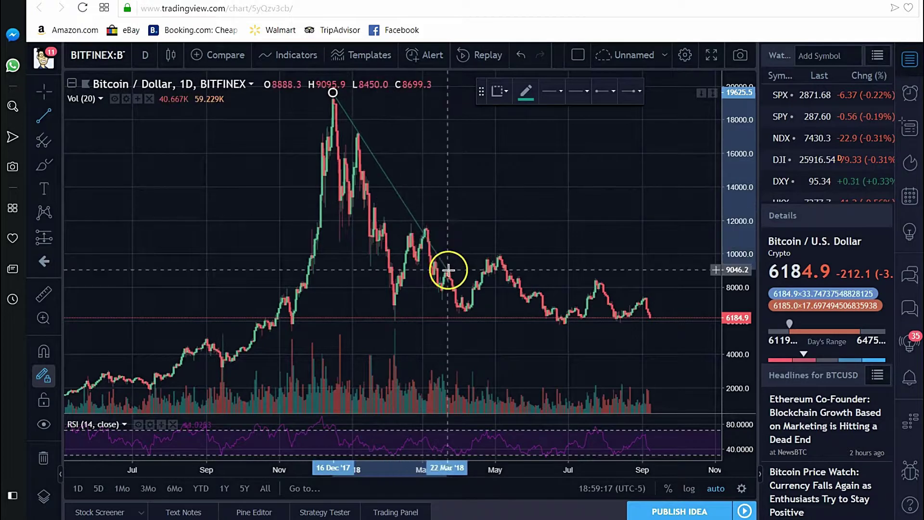
End the first trend line near 3294 on 22 Apr '18 and draw another from the December 2017 peak to about 3366 on 19 Jul '18
click(485, 366)
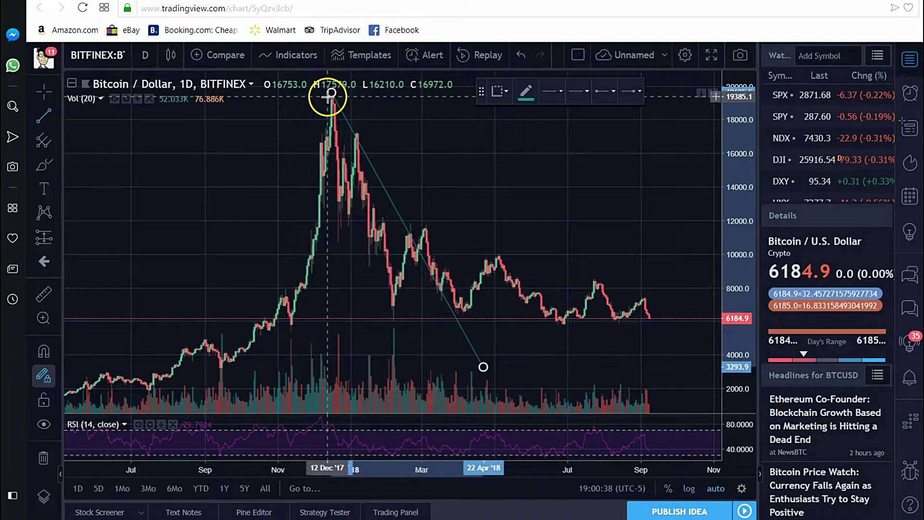
mouse_move(327, 97)
mouse_down()
mouse_move(450, 181)
mouse_move(542, 321)
mouse_move(588, 365)
mouse_up()
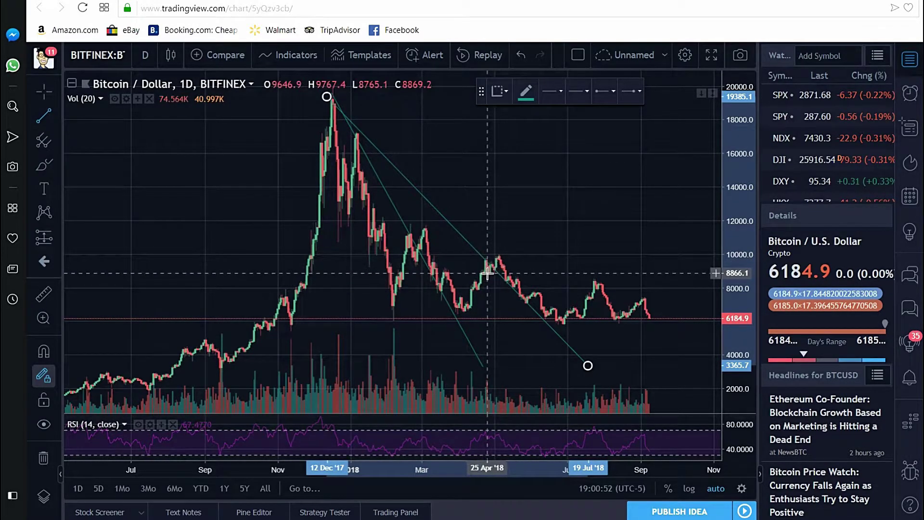
click(489, 272)
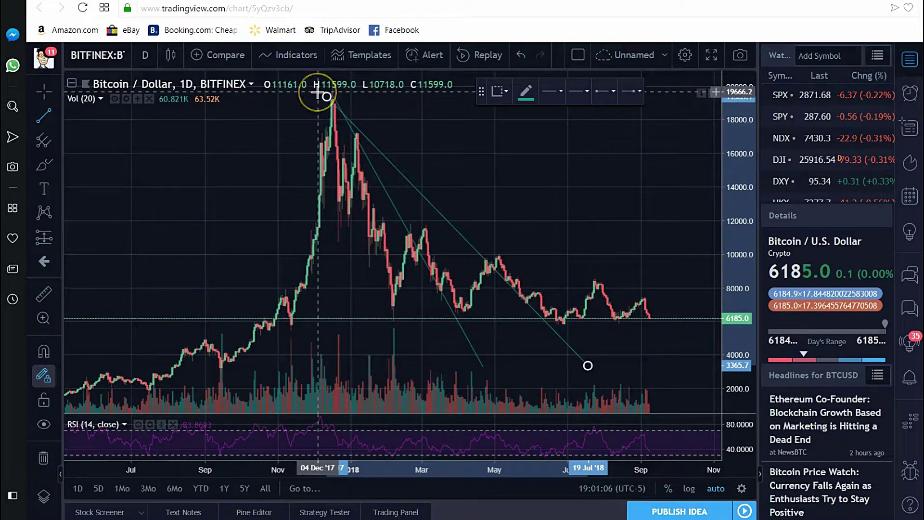
Draw a third descending trend line from about 19666 on 4 Dec '17 to about 4249 on 19 Oct '18
click(318, 91)
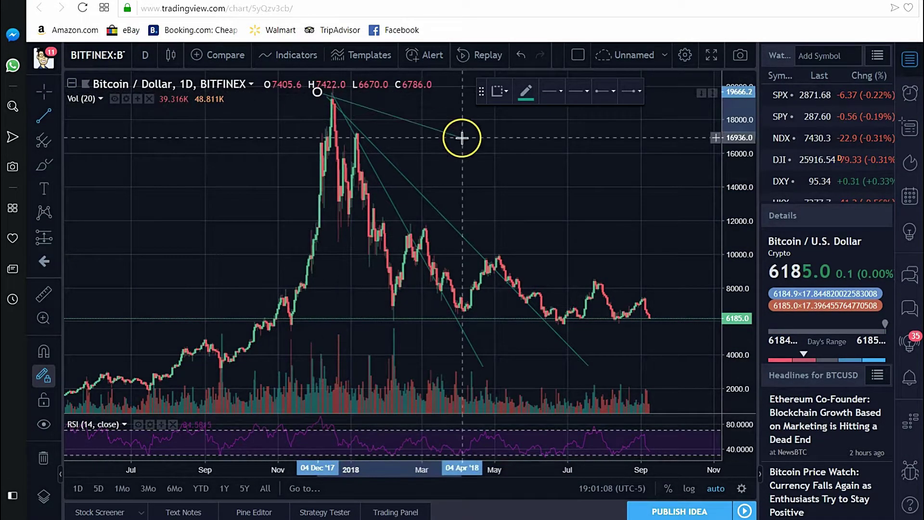
click(699, 350)
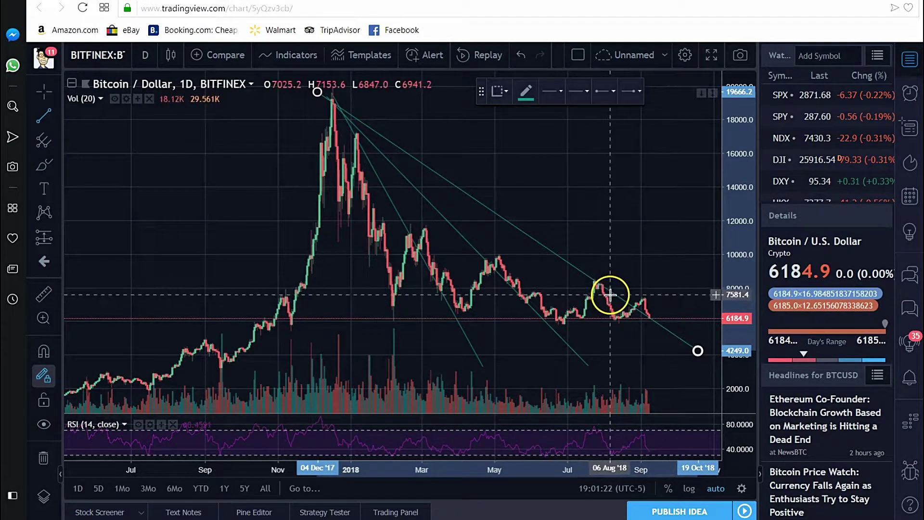
drag(615, 325, 651, 312)
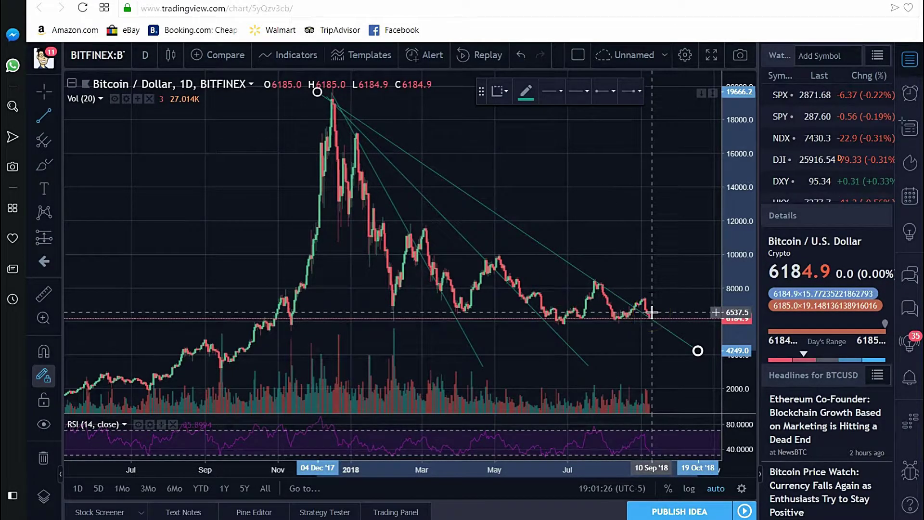
key(Escape)
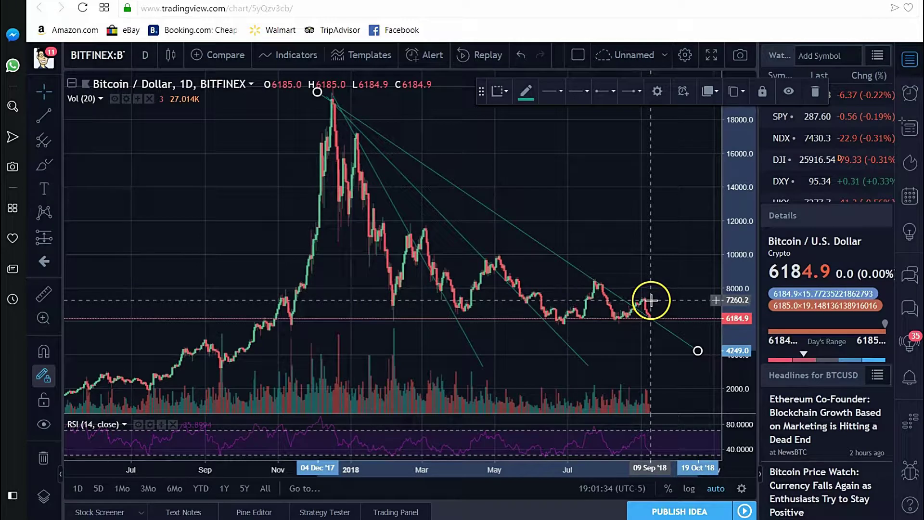
Examine the August–September 2018 price action around the third descending trend line
mouse_move(646, 297)
mouse_down()
mouse_move(634, 273)
mouse_move(642, 293)
mouse_move(629, 304)
mouse_up()
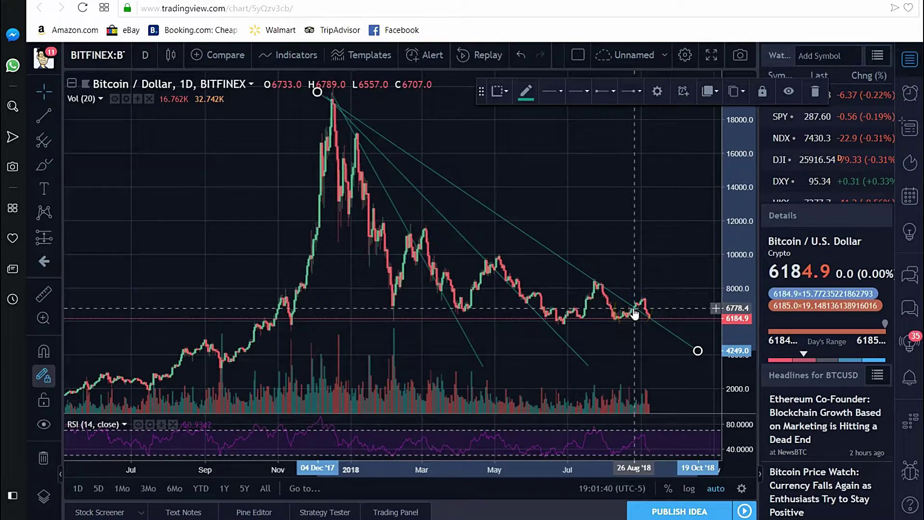
click(656, 303)
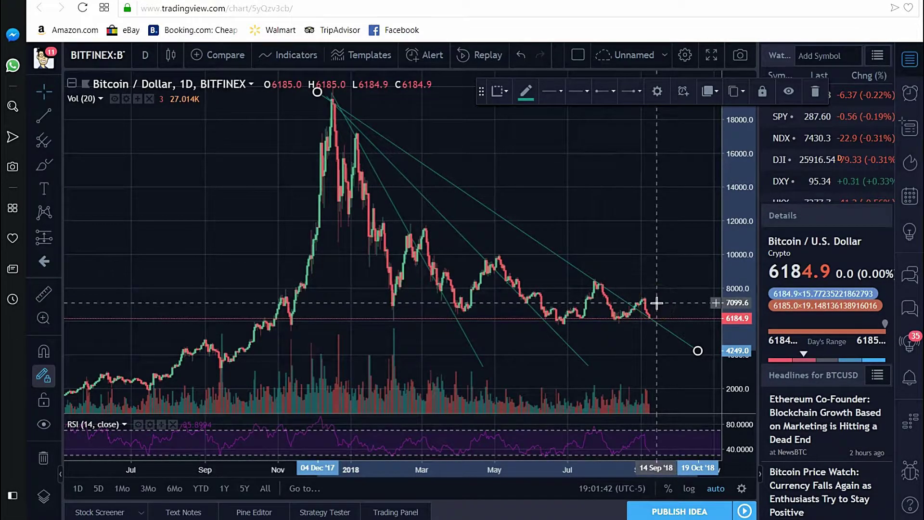
drag(656, 302, 634, 318)
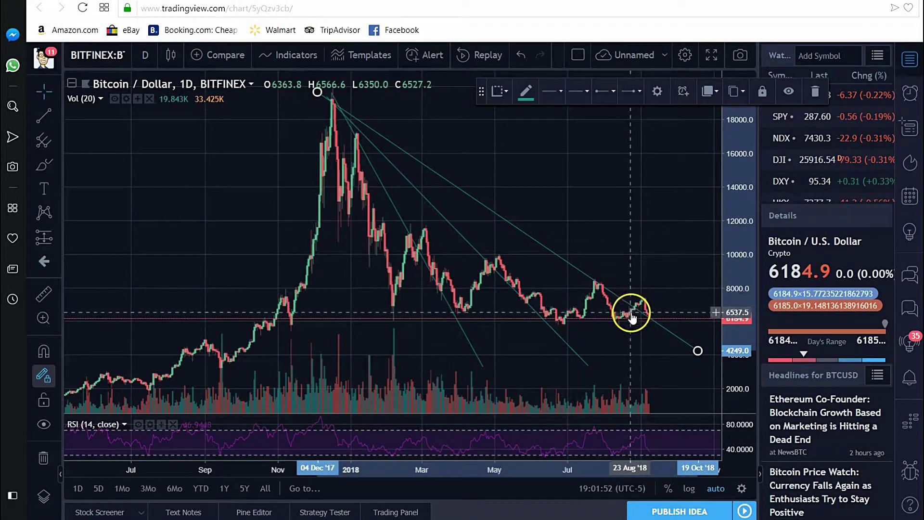
mouse_move(621, 321)
mouse_down()
mouse_move(629, 303)
mouse_move(643, 302)
mouse_move(634, 298)
mouse_move(626, 301)
mouse_move(645, 304)
mouse_move(652, 319)
mouse_move(625, 312)
mouse_move(635, 312)
mouse_up()
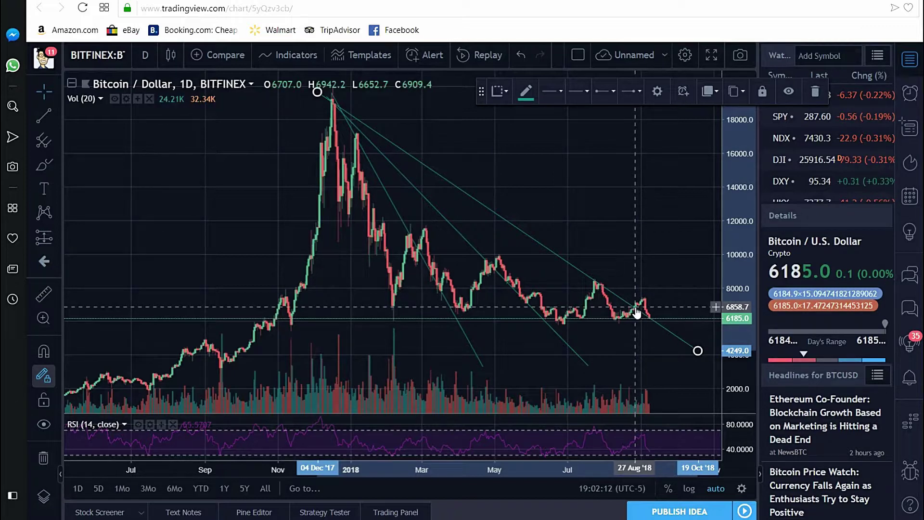
click(637, 311)
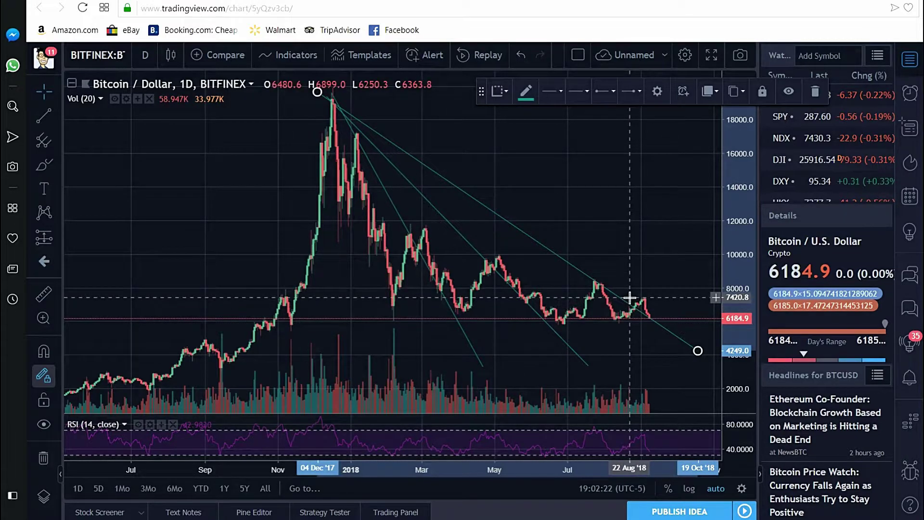
click(629, 298)
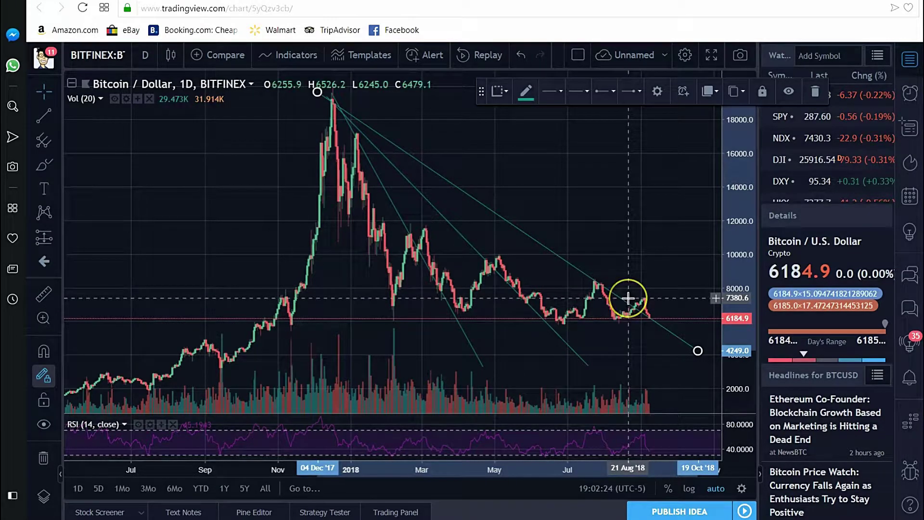
click(634, 303)
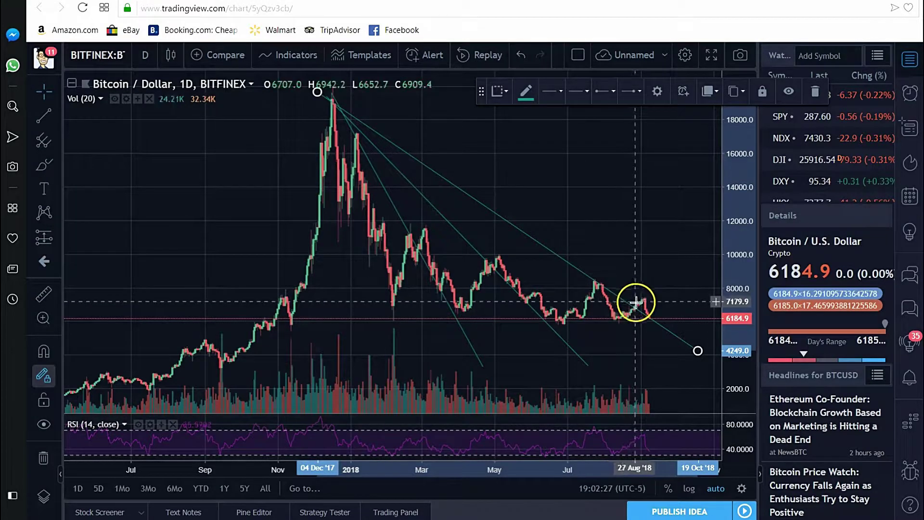
click(670, 315)
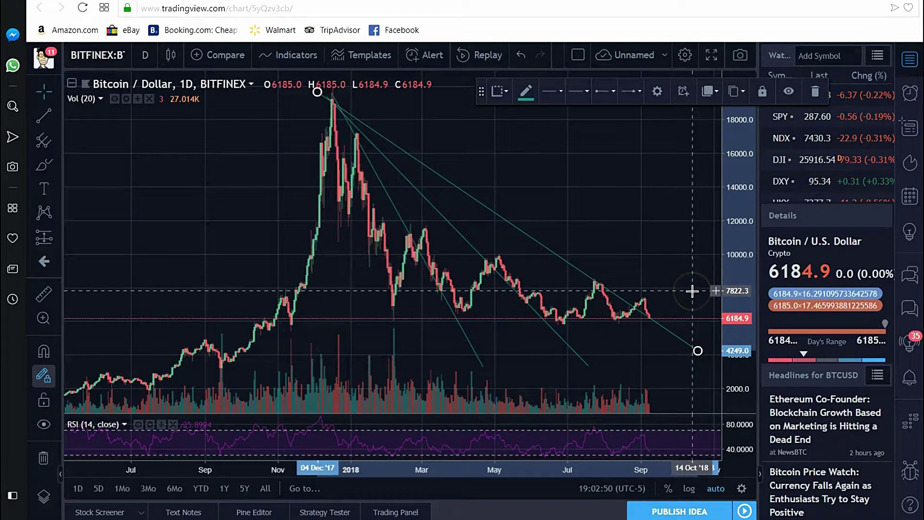
mouse_move(692, 290)
mouse_down()
mouse_move(666, 316)
mouse_move(624, 314)
mouse_move(654, 291)
mouse_up()
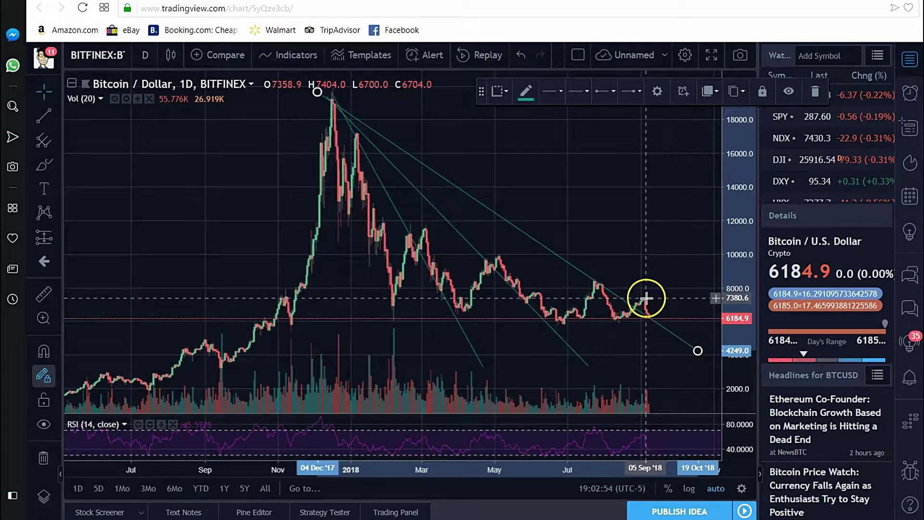
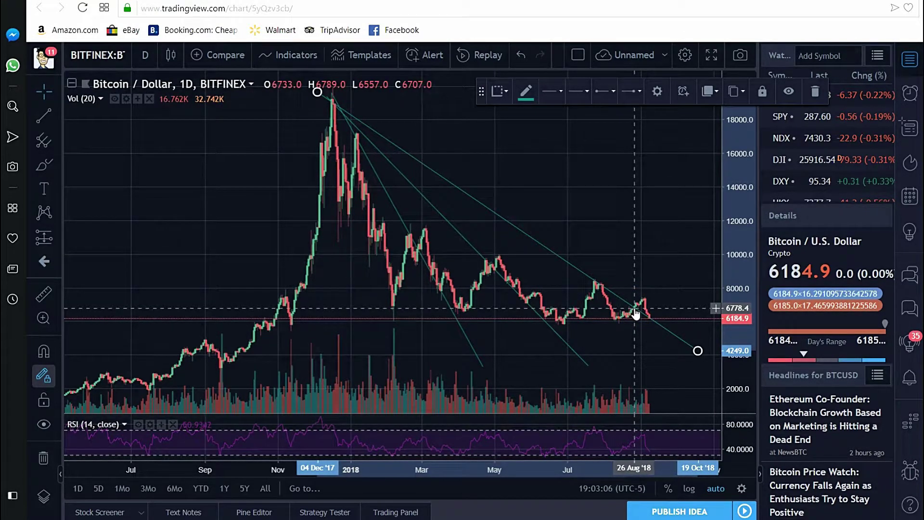
Compare the late-August 2018 candles with the early-September drop where price meets the third descending trend line
click(644, 314)
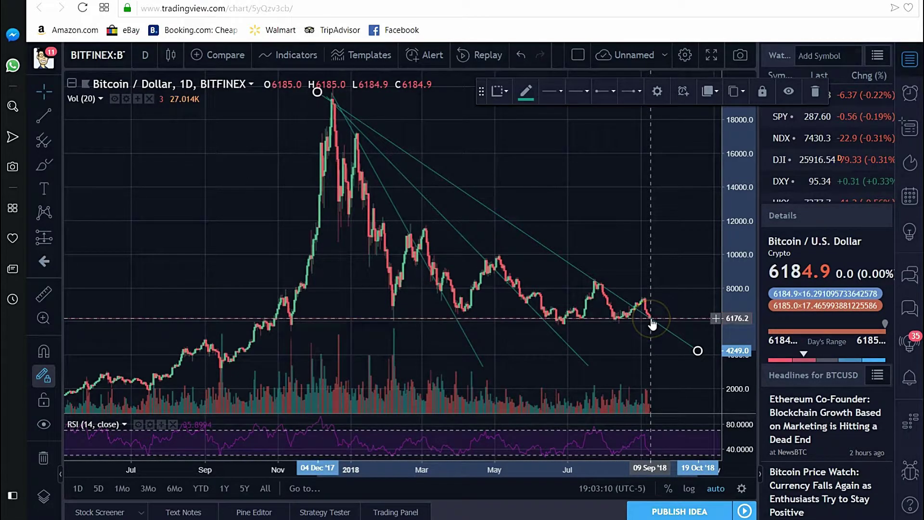
click(628, 315)
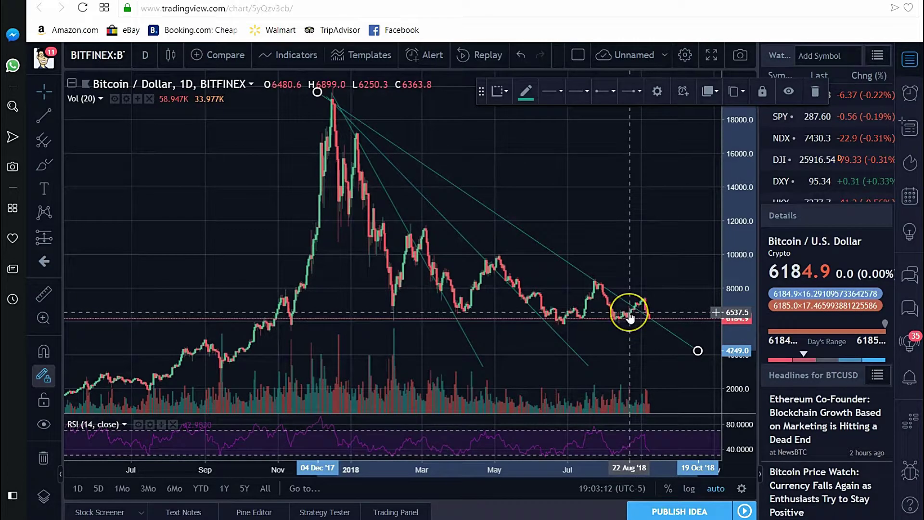
click(644, 315)
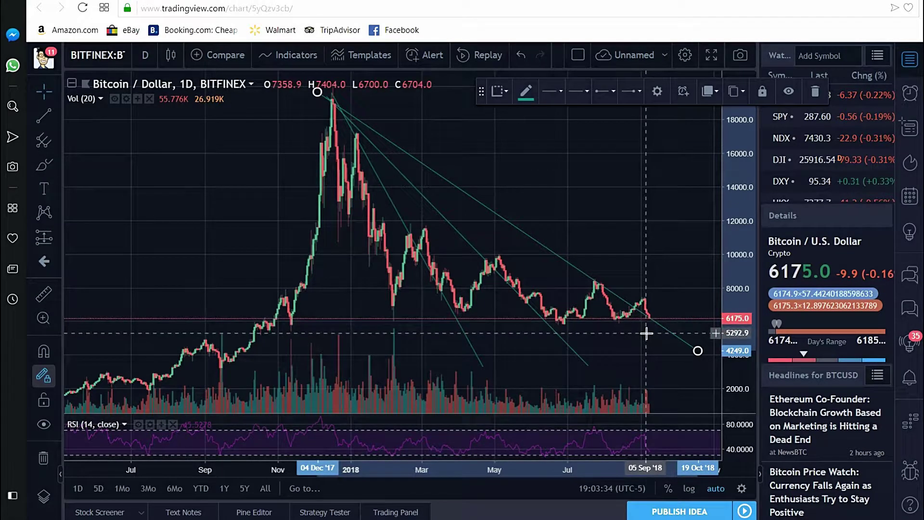
click(650, 330)
click(650, 326)
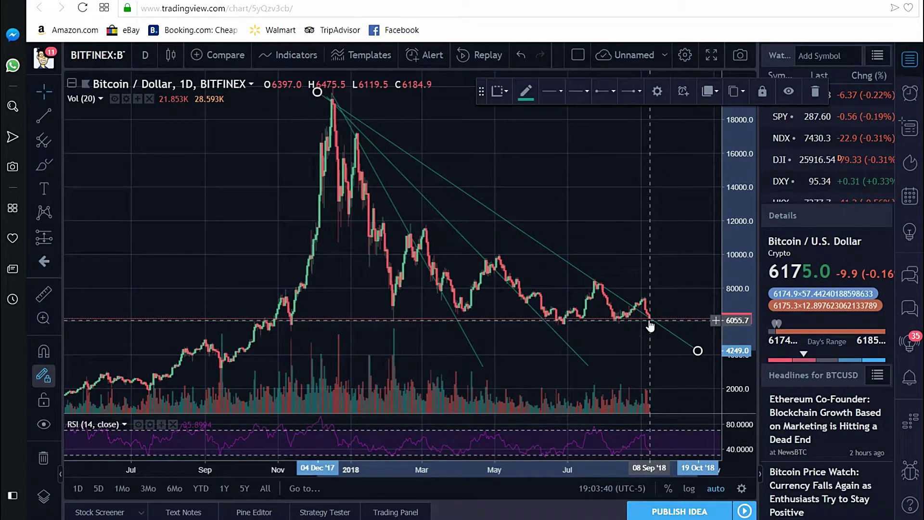
click(645, 324)
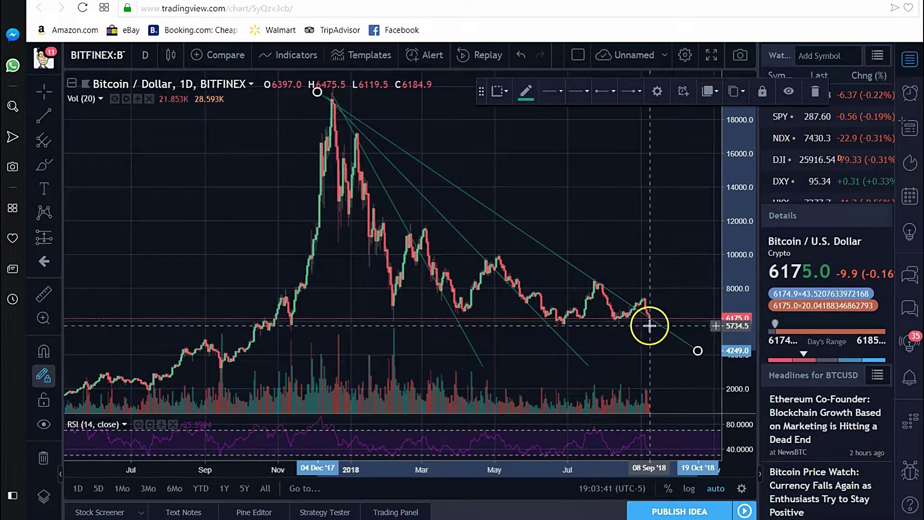
click(648, 298)
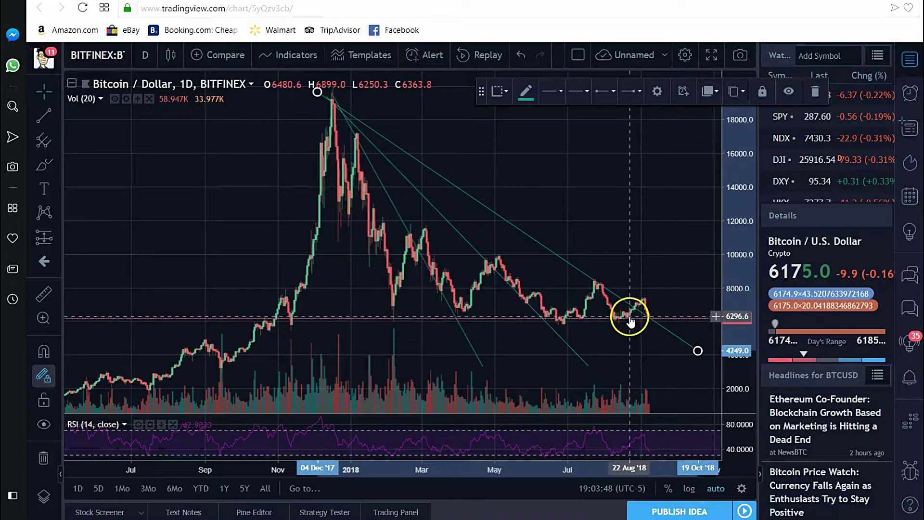
click(633, 317)
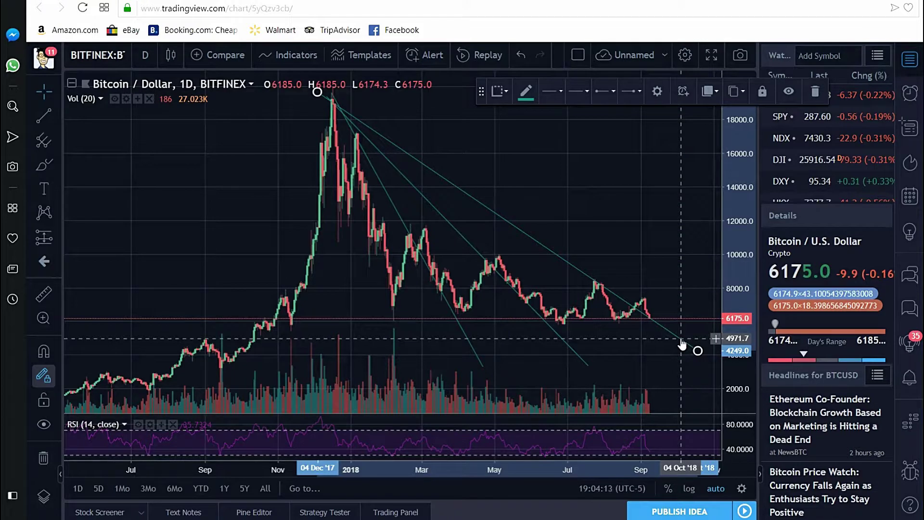
ctrl+click(454, 313)
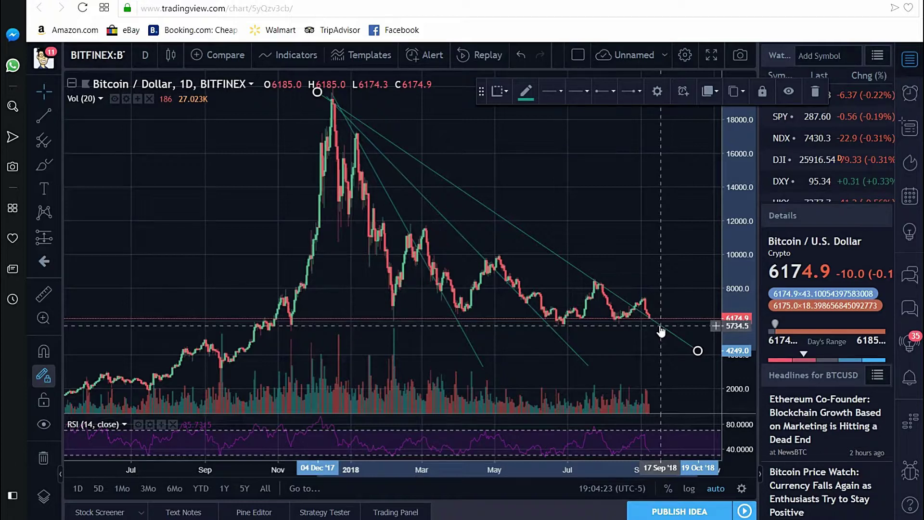
click(646, 320)
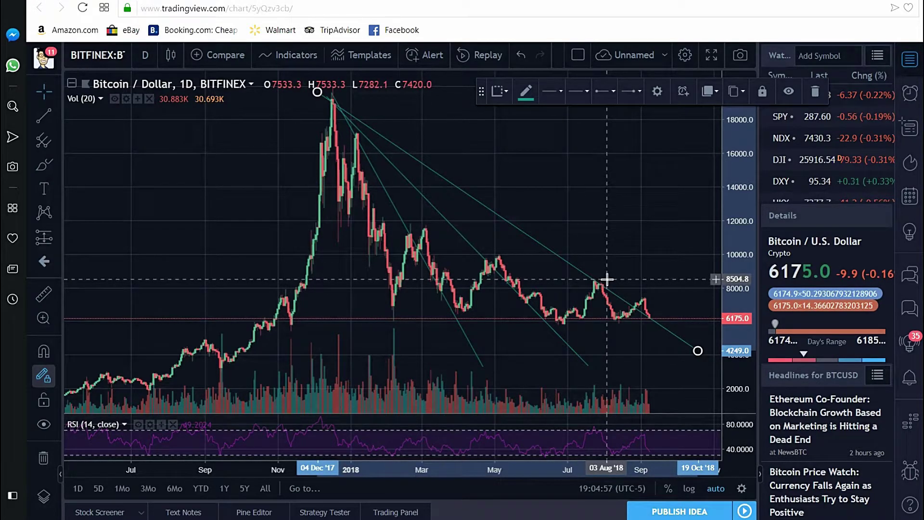
Inspect the late-July 2018 swing high against the third descending trend line, along with the latest September candles
click(607, 279)
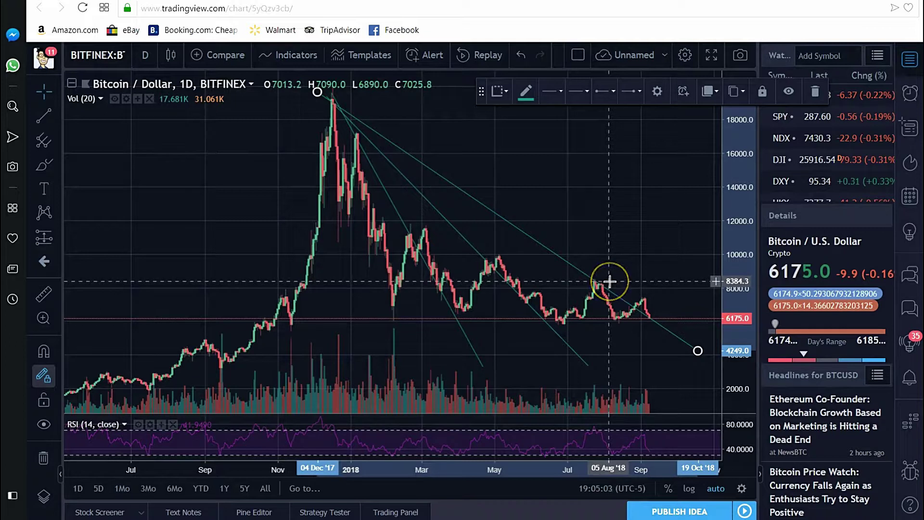
click(597, 288)
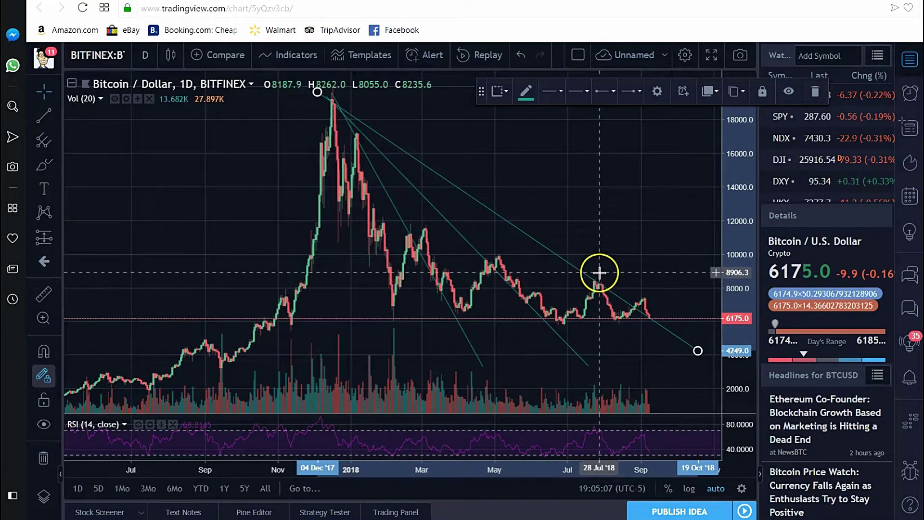
click(600, 287)
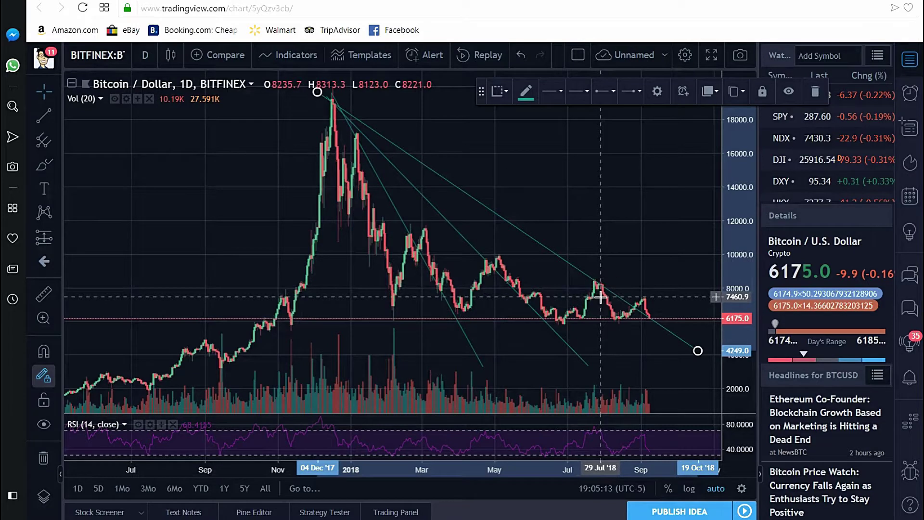
click(596, 284)
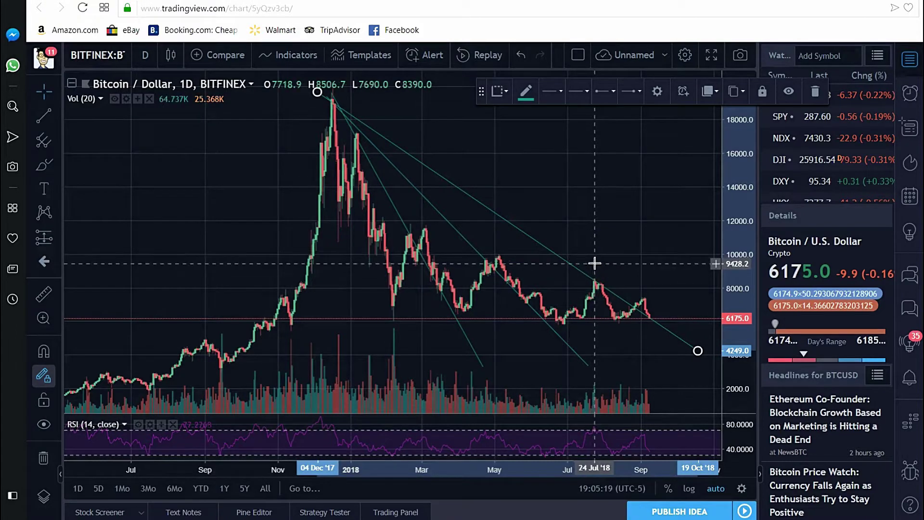
click(594, 305)
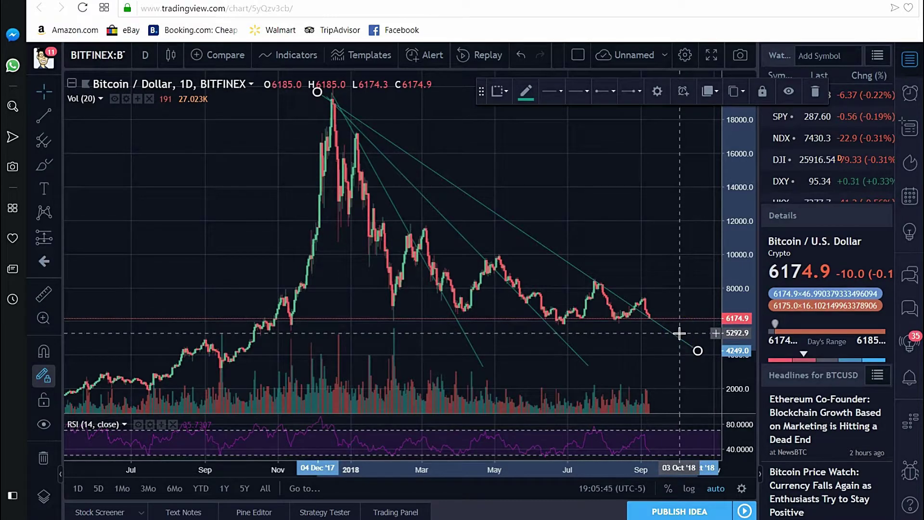
click(645, 319)
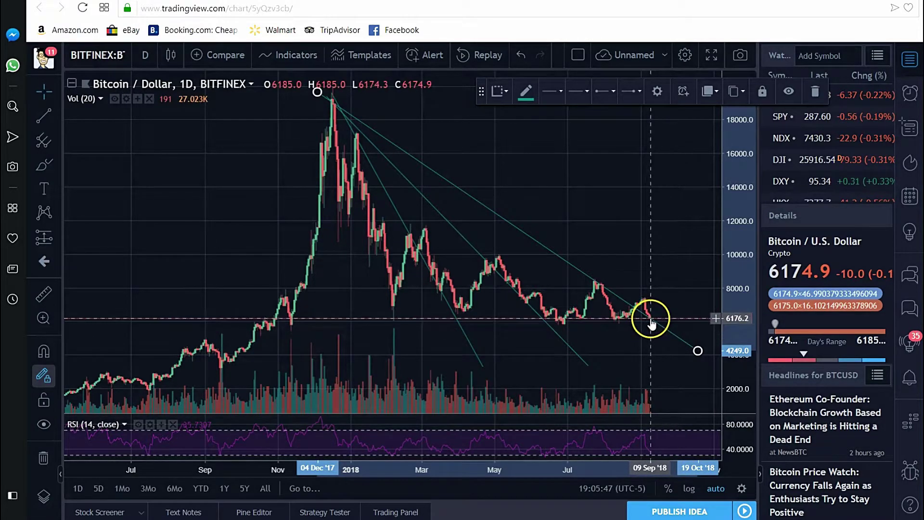
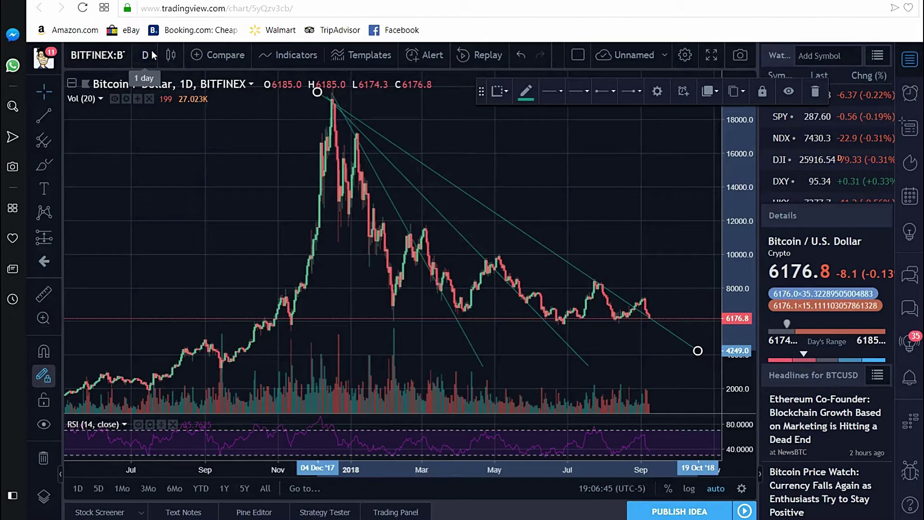
Switch the Bitcoin chart to the 1 week interval
click(145, 55)
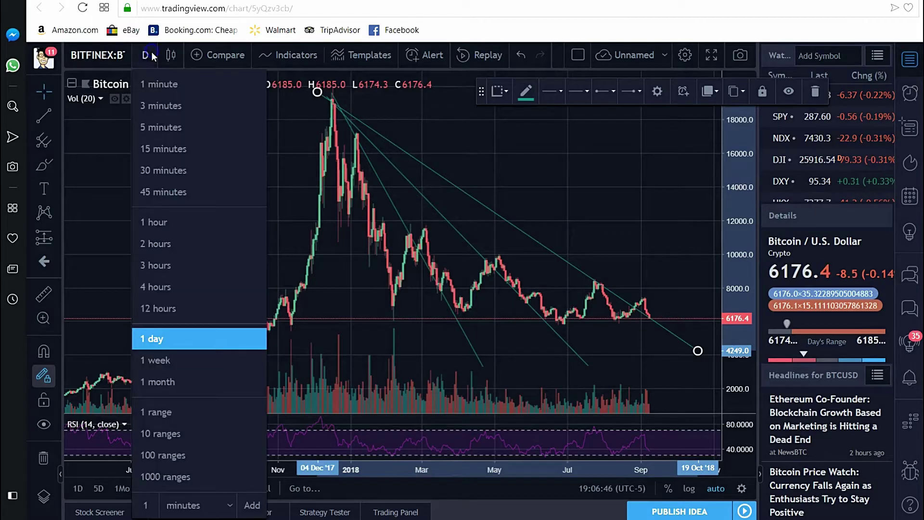
click(189, 360)
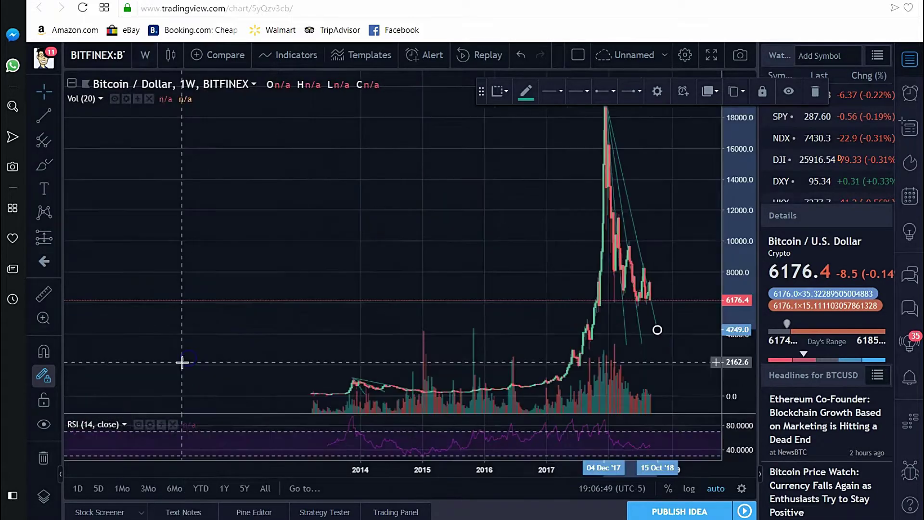
right_click(359, 291)
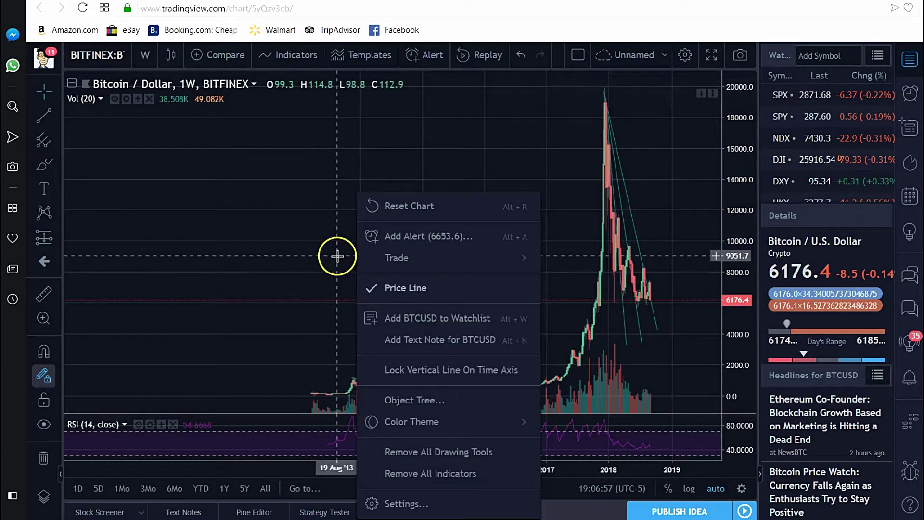
click(337, 255)
Examine the latest September 2018 weekly candles against the lower end of the third descending trend line
click(439, 285)
scroll(439, 286, up, 2)
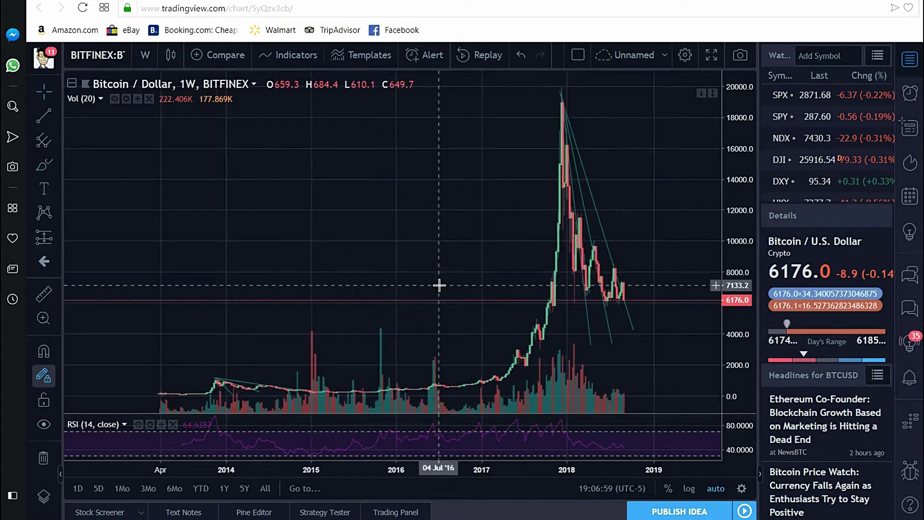
scroll(438, 286, up, 4)
click(427, 294)
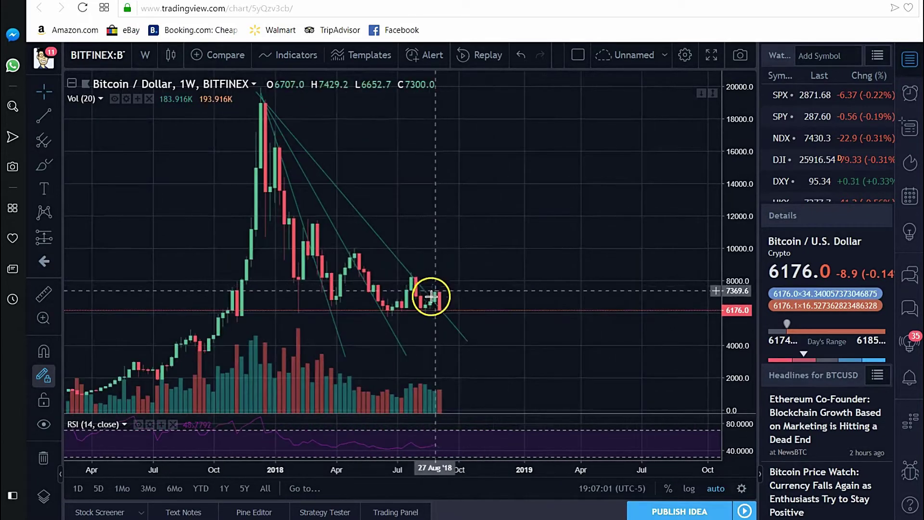
click(450, 323)
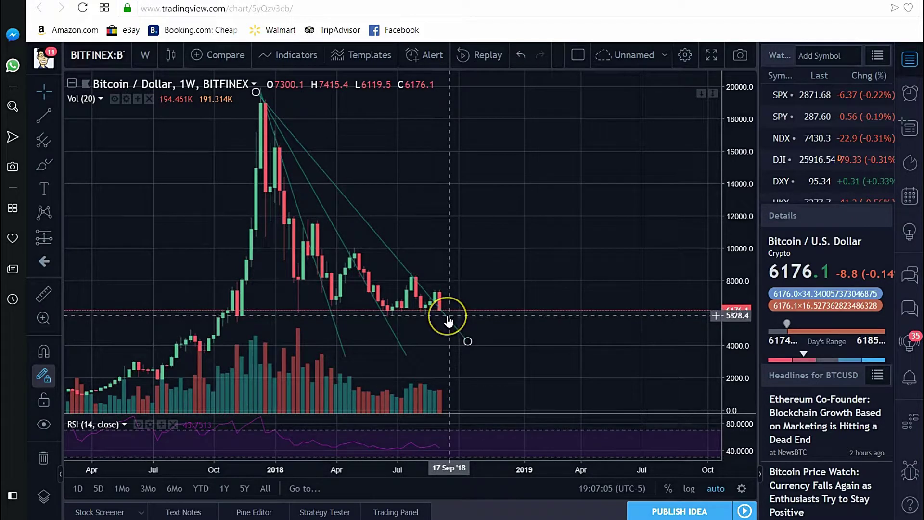
click(449, 316)
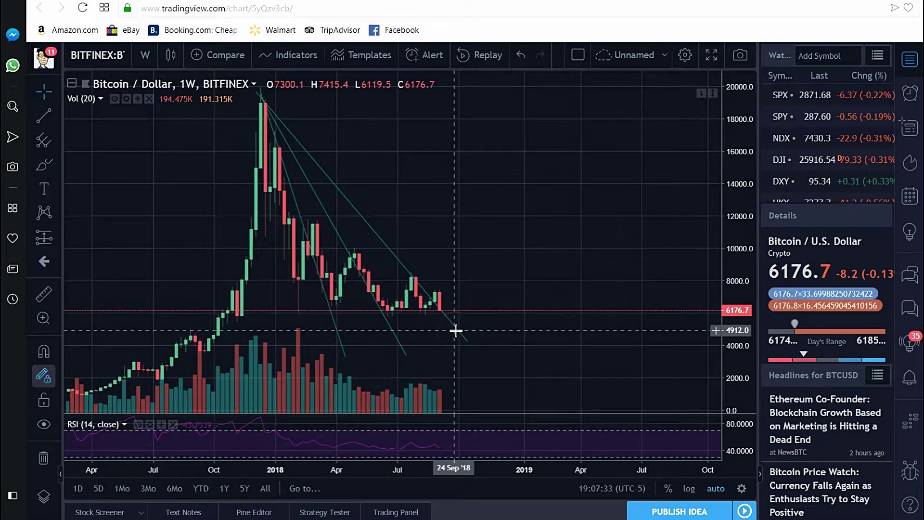
mouse_move(491, 323)
mouse_down()
mouse_move(493, 330)
mouse_move(479, 305)
mouse_move(499, 314)
mouse_up()
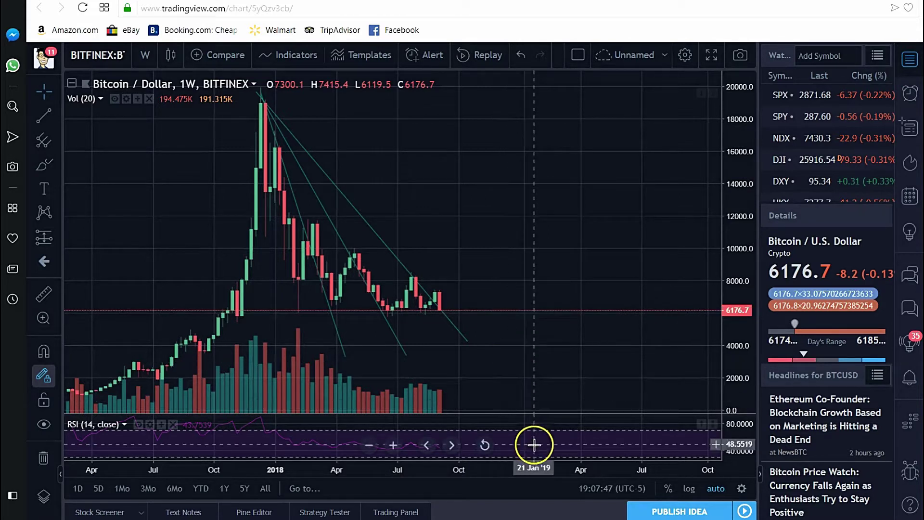
drag(600, 445, 612, 443)
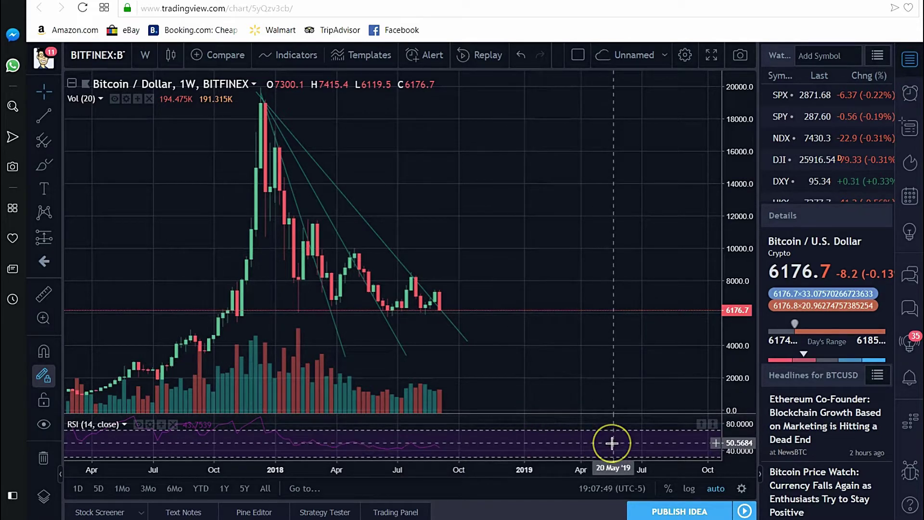